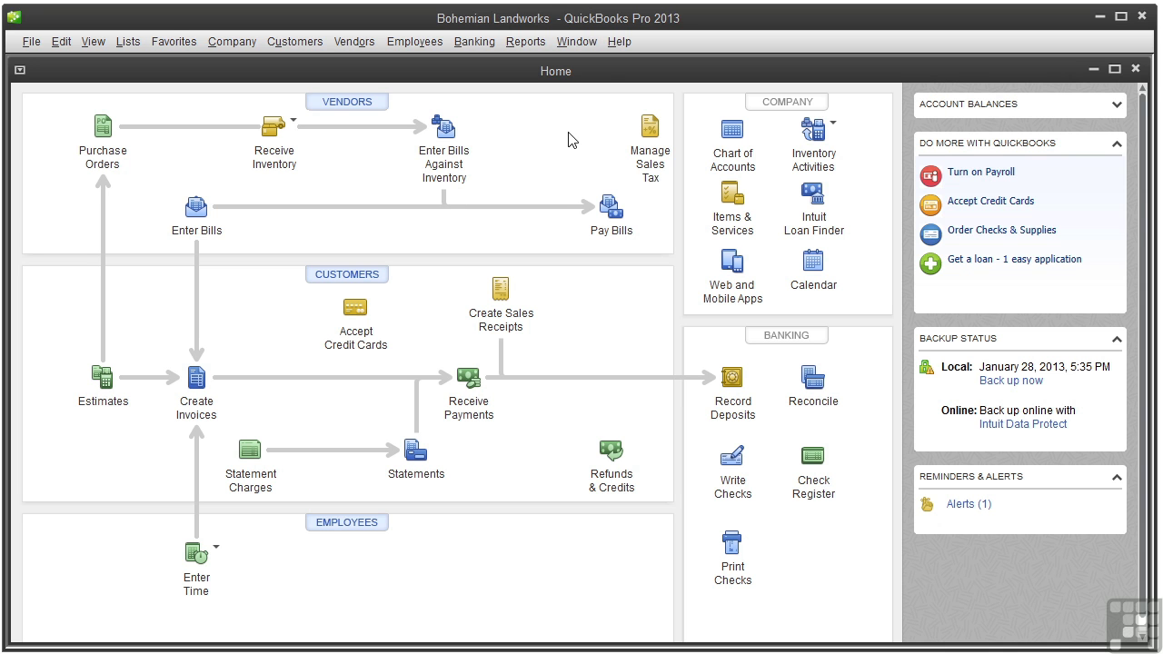
Step: Review the Year-End Guide checklist of tasks to prepare for filing taxes, and close the guide
{"action": "left_click", "coordinate": [624, 47]}
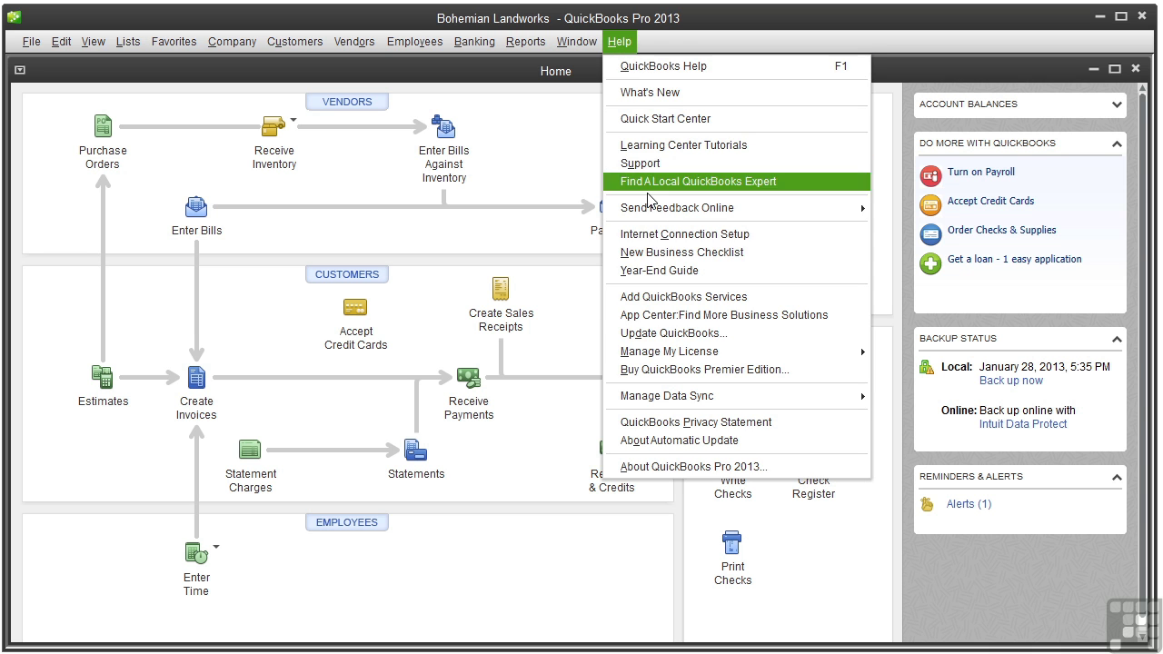
{"action": "left_click", "coordinate": [671, 270]}
{"action": "mouse_move", "coordinate": [609, 218]}
{"action": "left_mouse_down"}
{"action": "mouse_move", "coordinate": [607, 400]}
{"action": "mouse_move", "coordinate": [607, 212]}
{"action": "left_mouse_up"}
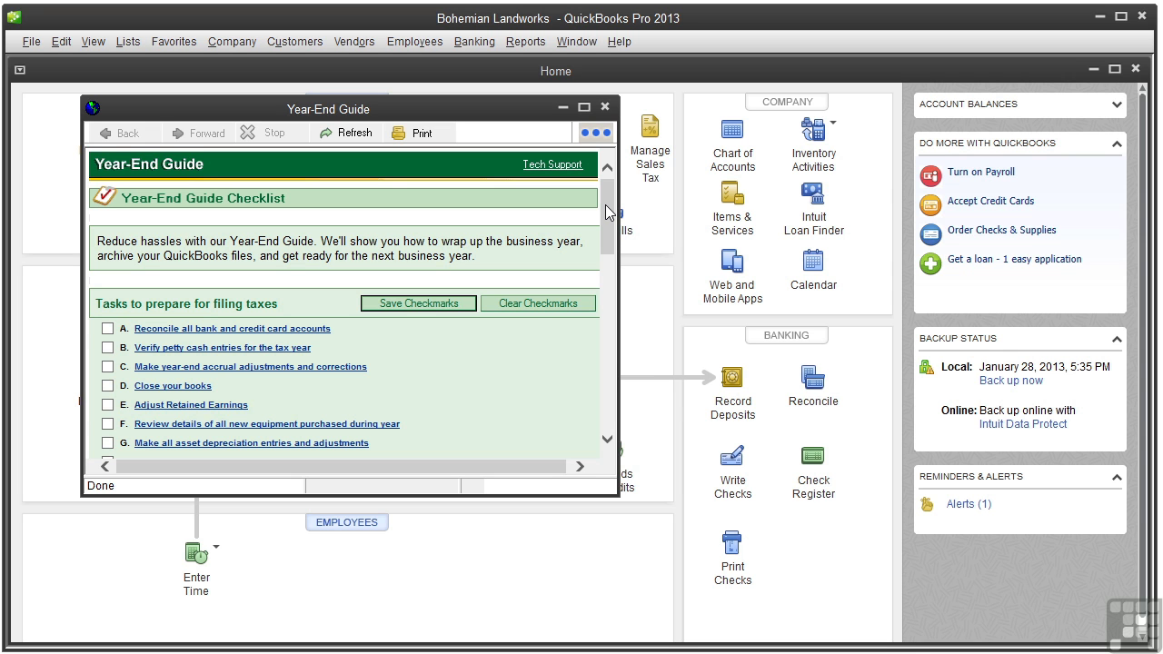
{"action": "left_click", "coordinate": [606, 108]}
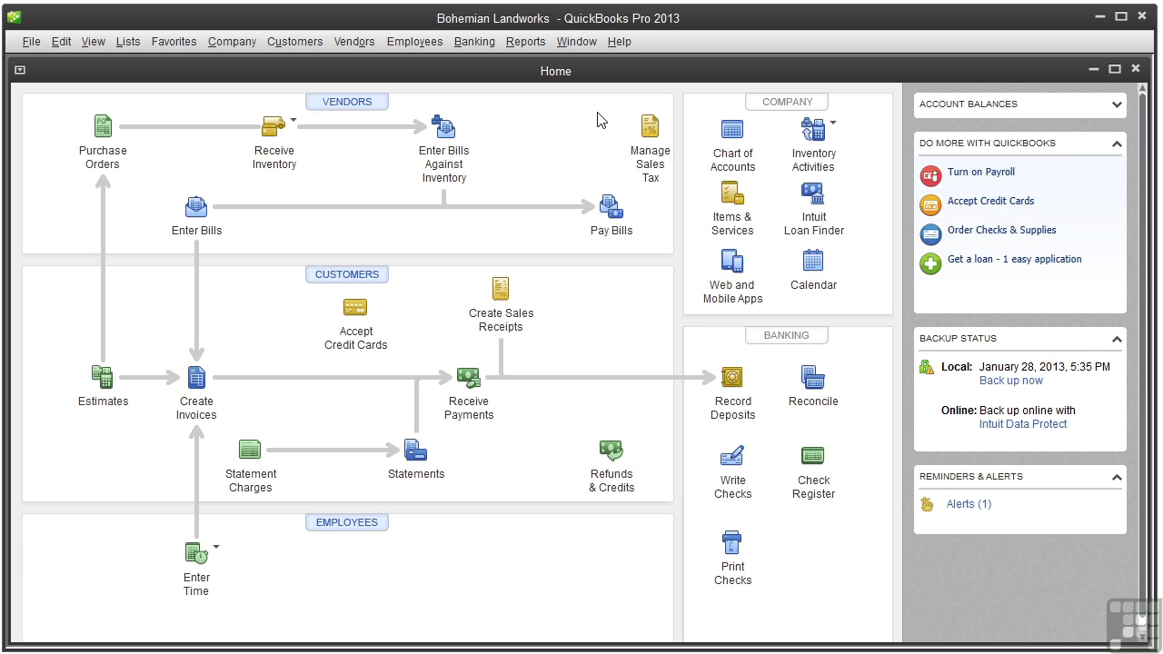
Step: Review the standard Balance Sheet for this fiscal year-to-date, from assets through liabilities and equity, and close the report
{"action": "left_click", "coordinate": [526, 41]}
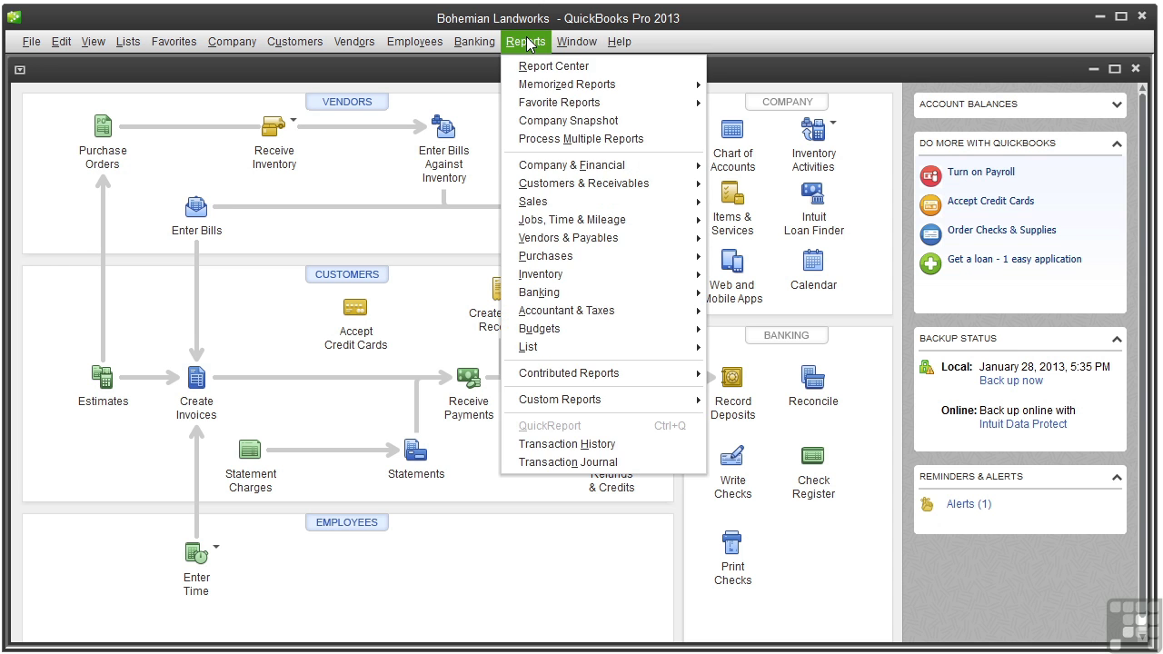
{"action": "mouse_move", "coordinate": [559, 165]}
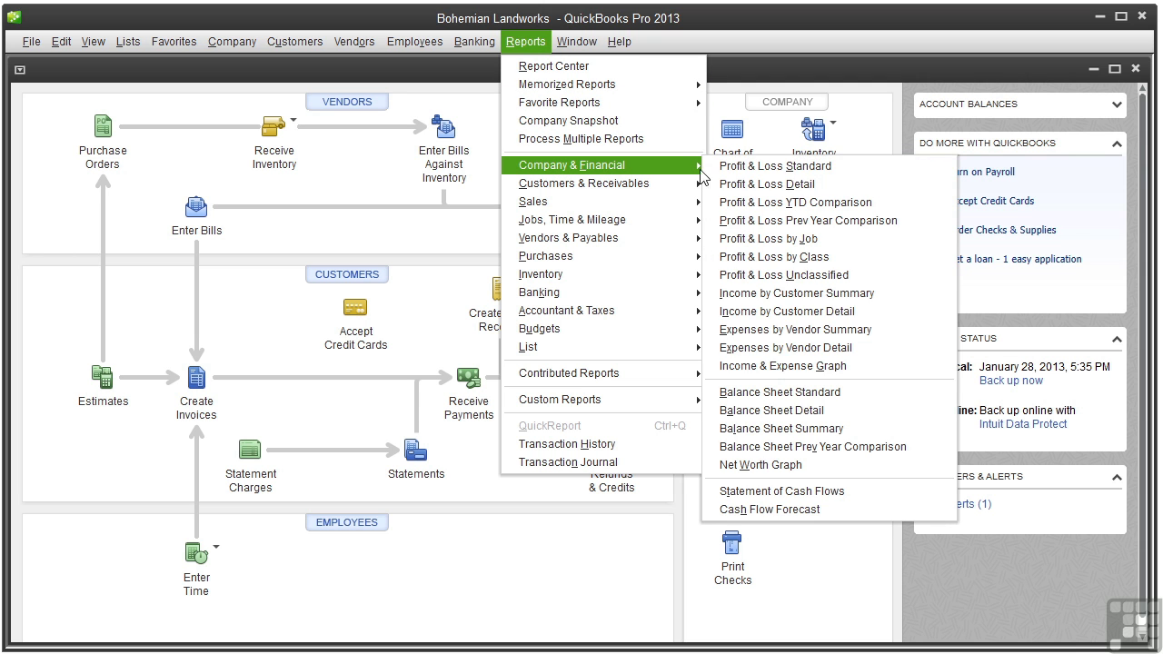
{"action": "left_click", "coordinate": [815, 392]}
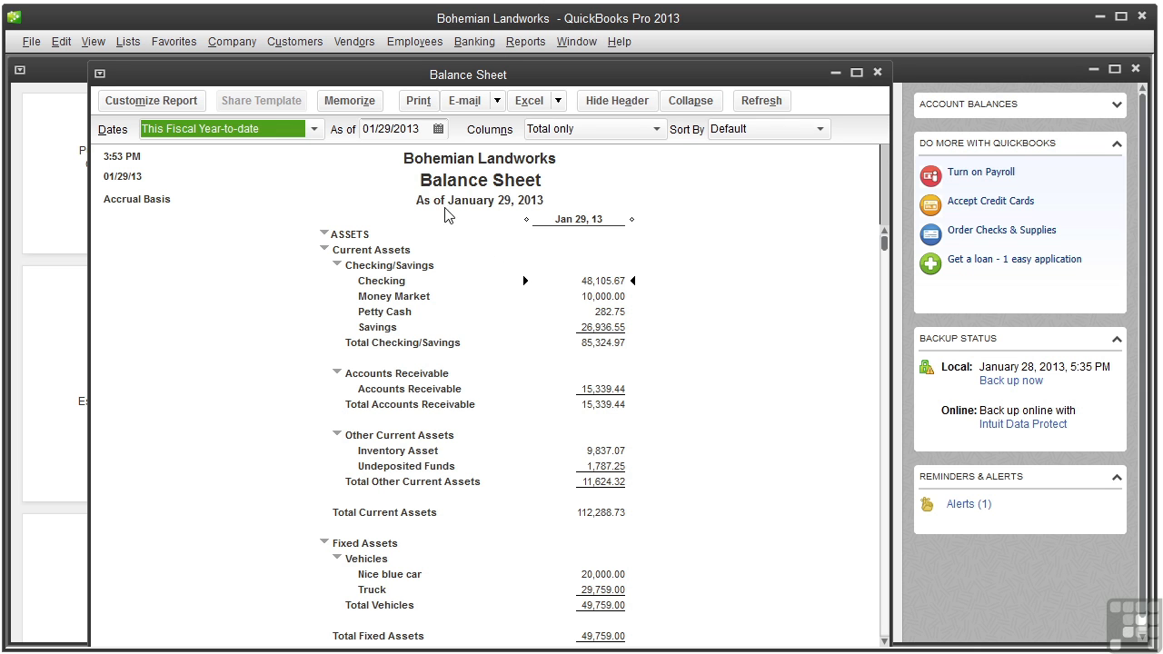
{"action": "left_click", "coordinate": [314, 130]}
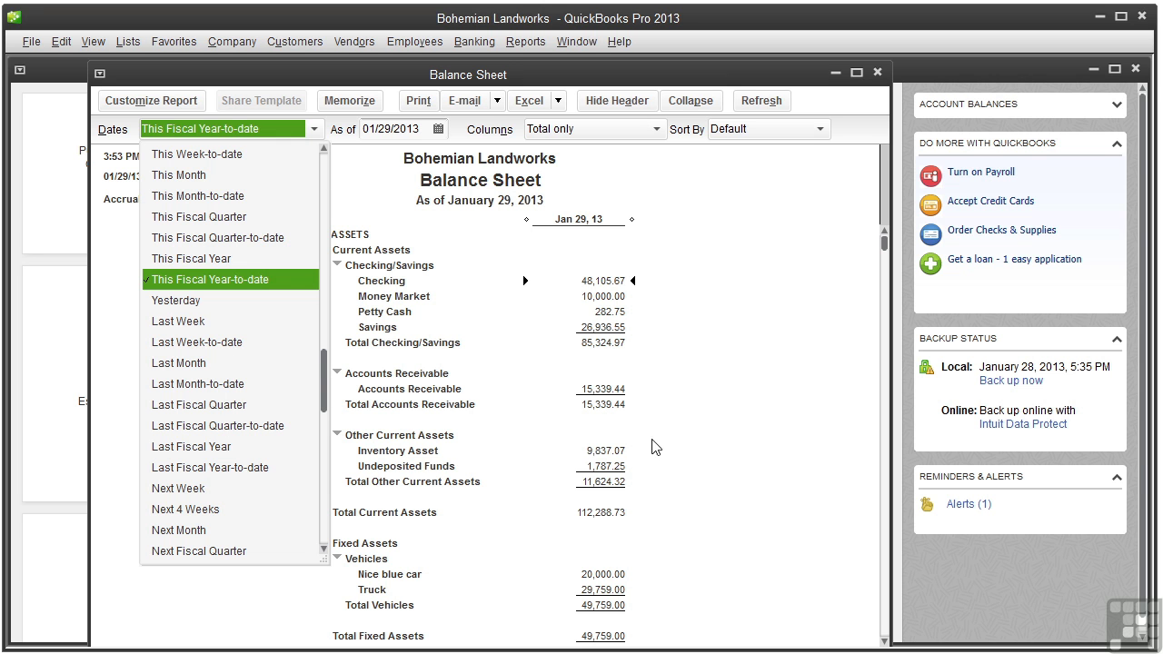
{"action": "left_click", "coordinate": [743, 368]}
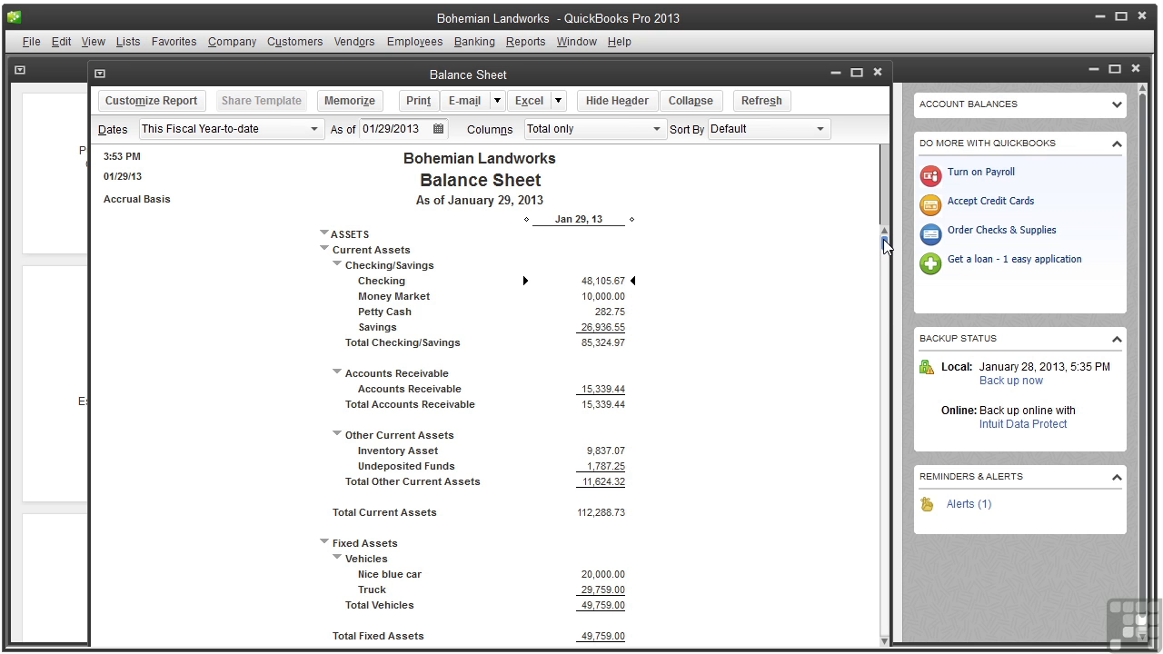
{"action": "left_click_drag", "start_coordinate": [886, 245], "coordinate": [836, 530]}
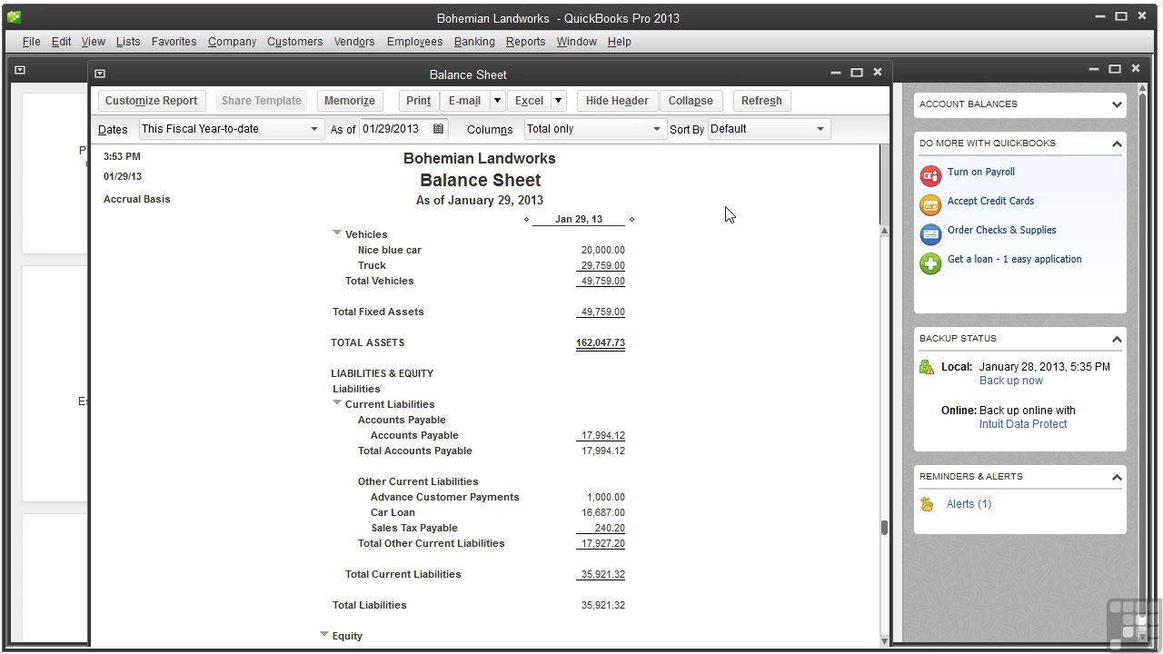
{"action": "left_click", "coordinate": [877, 72]}
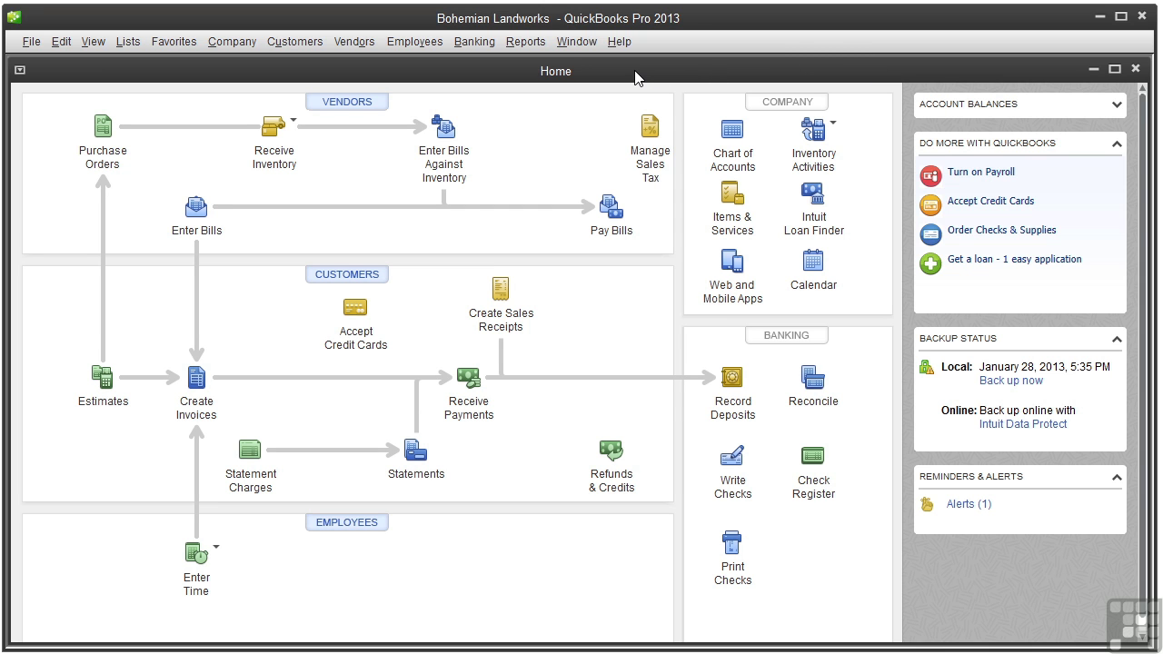
Step: Run the Trial Balance for This Fiscal Year-to-date, and review its accounts through to the totals
{"action": "left_click", "coordinate": [527, 41]}
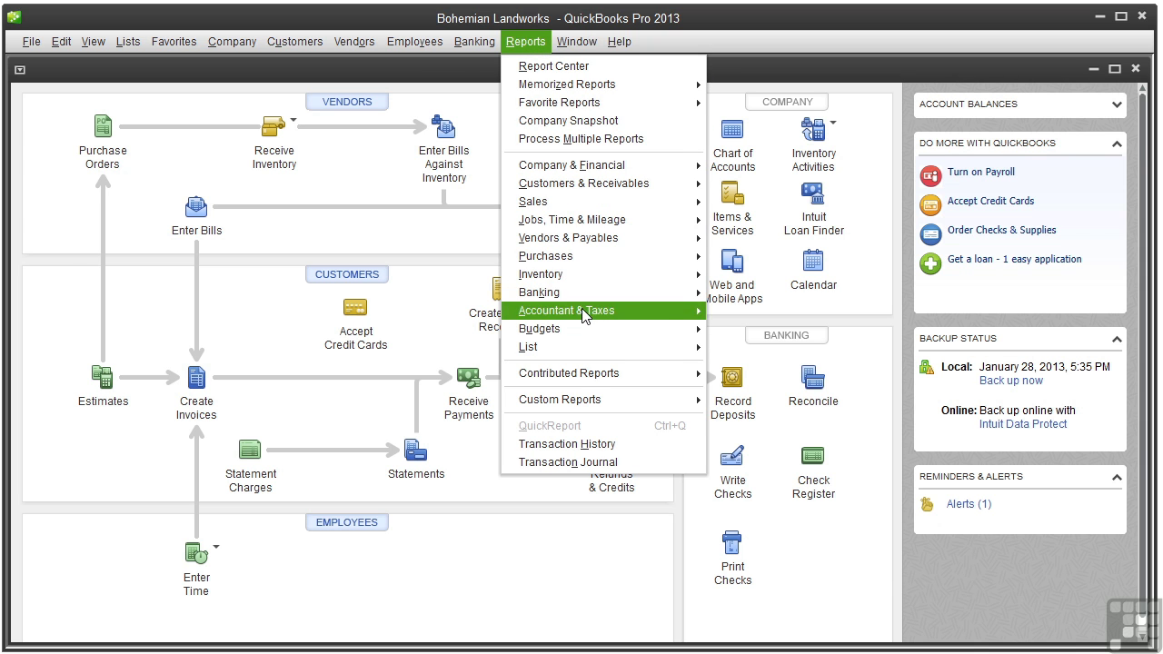
{"action": "mouse_move", "coordinate": [589, 311]}
{"action": "left_click", "coordinate": [740, 311]}
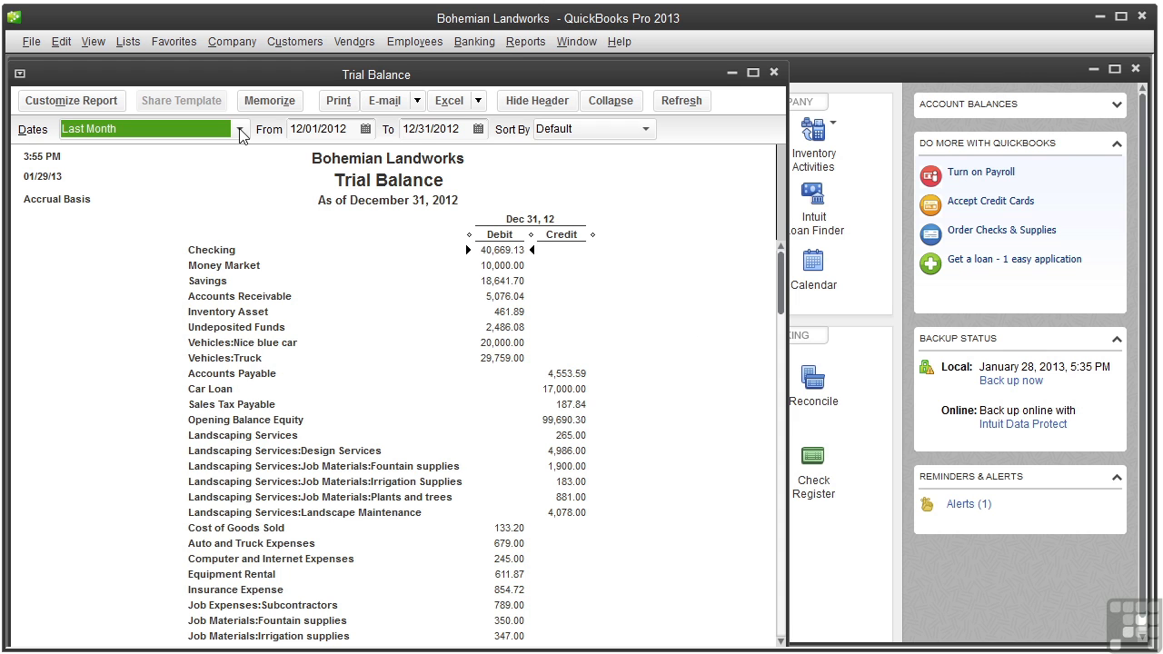
{"action": "left_click", "coordinate": [240, 130]}
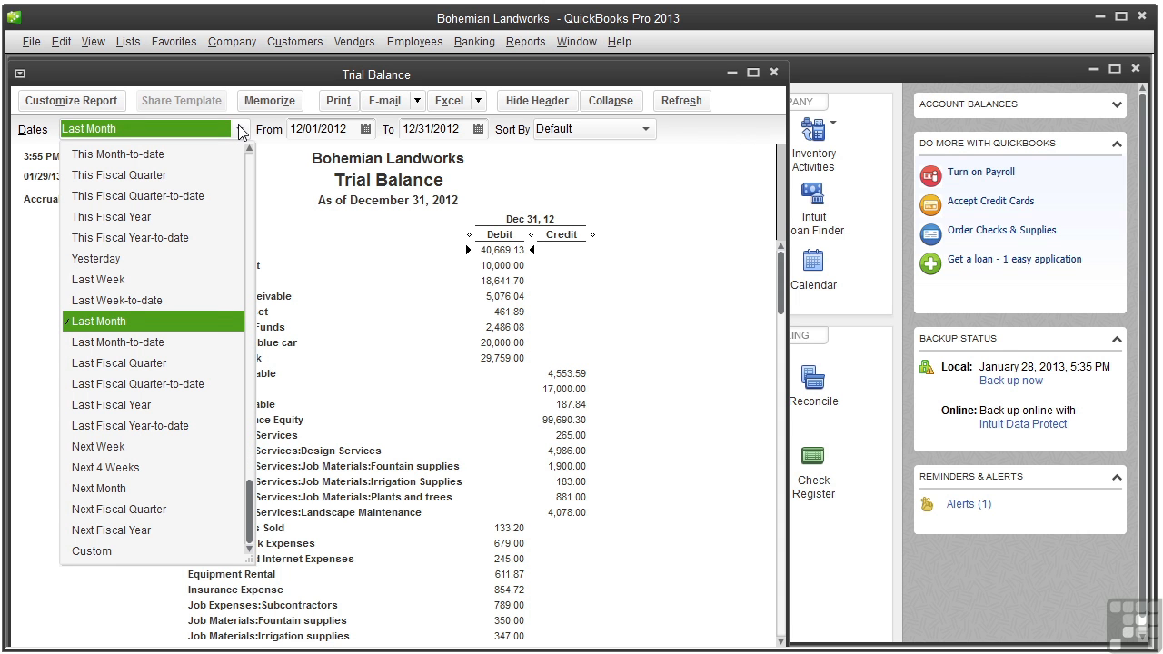
{"action": "left_click", "coordinate": [175, 238]}
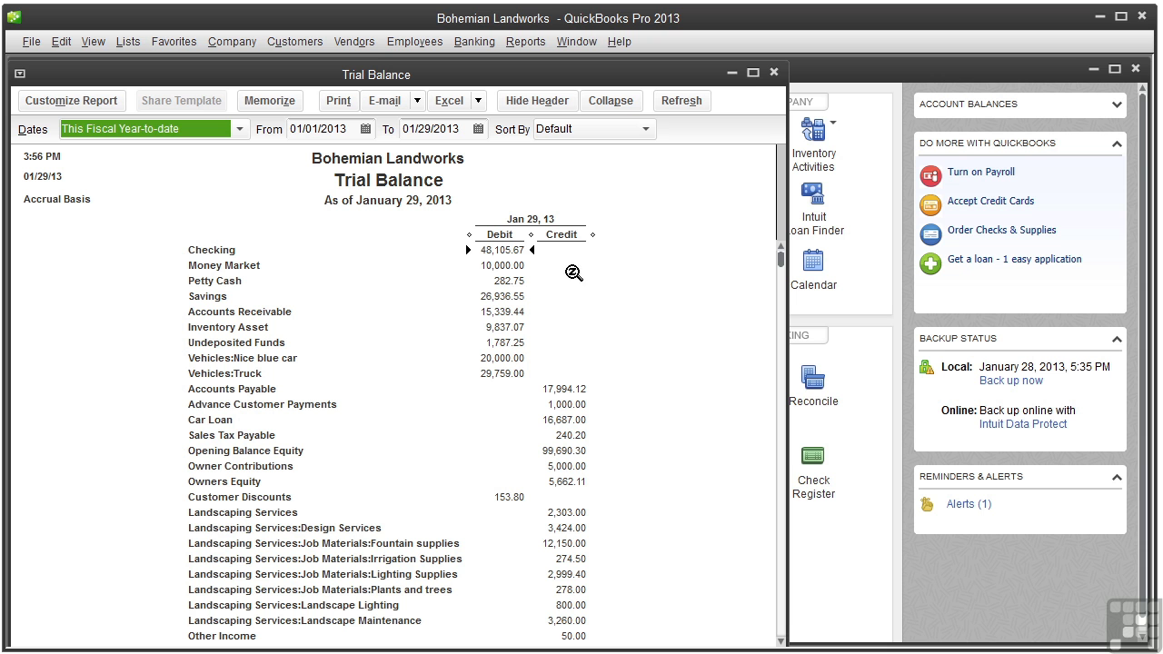
{"action": "left_click_drag", "start_coordinate": [780, 264], "coordinate": [727, 640]}
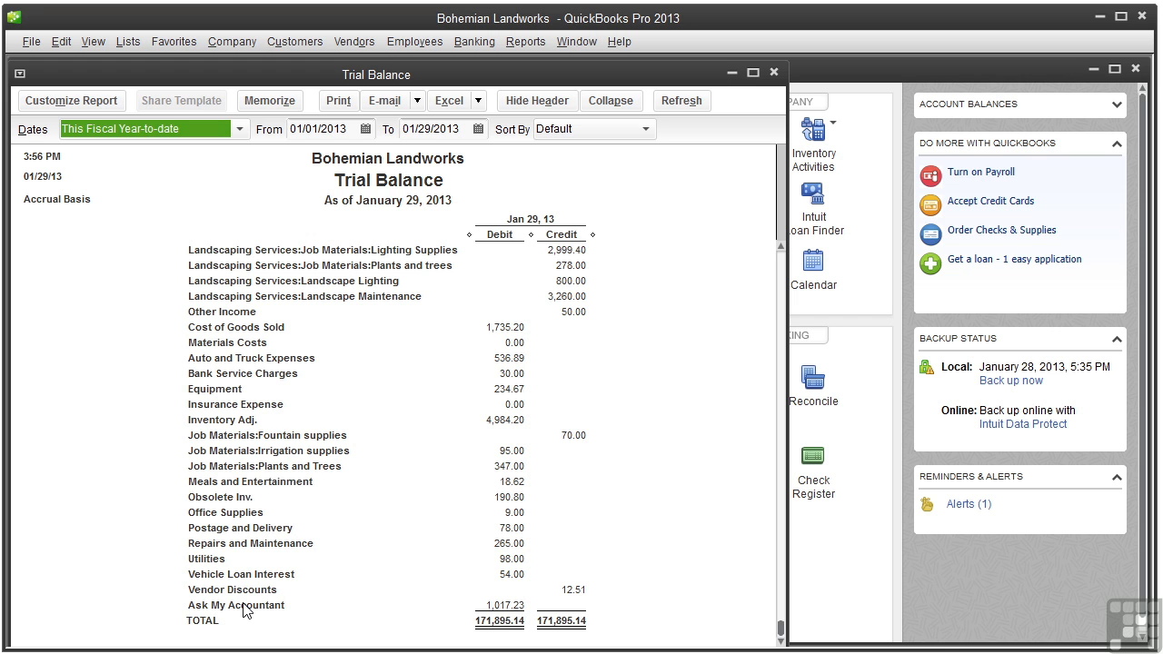
Step: Reassign the Occidental Herbal Tribe bill in Ask My Accountant to the Plants and Trees job materials account, and save the linked transaction
{"action": "double_click", "coordinate": [499, 609]}
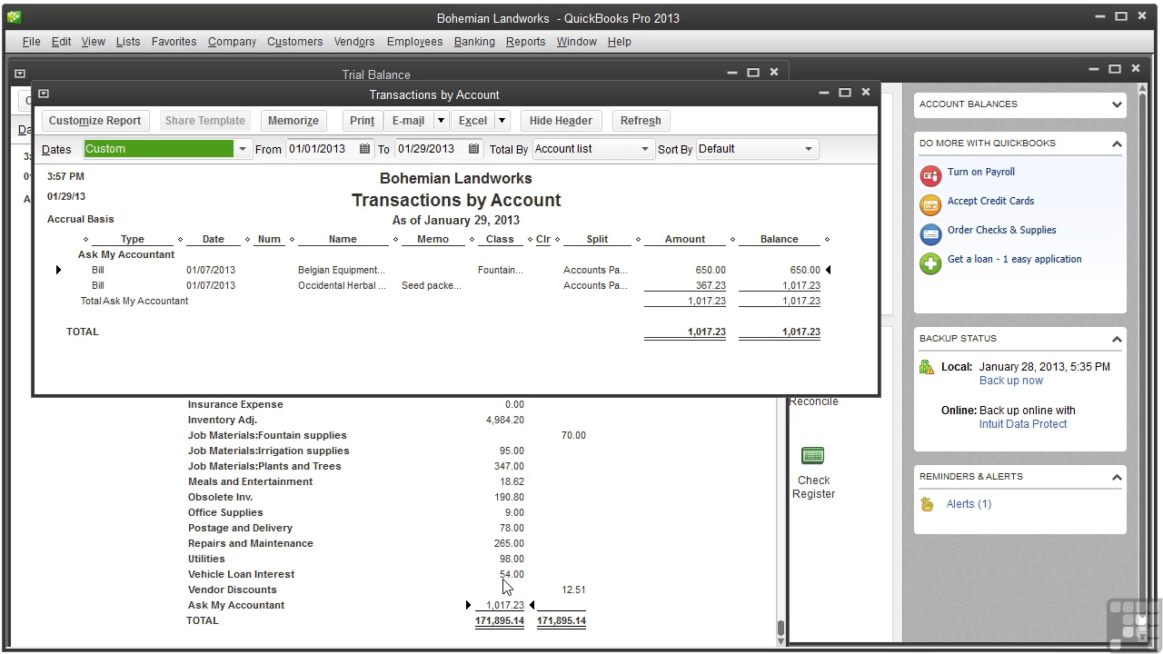
{"action": "double_click", "coordinate": [352, 287]}
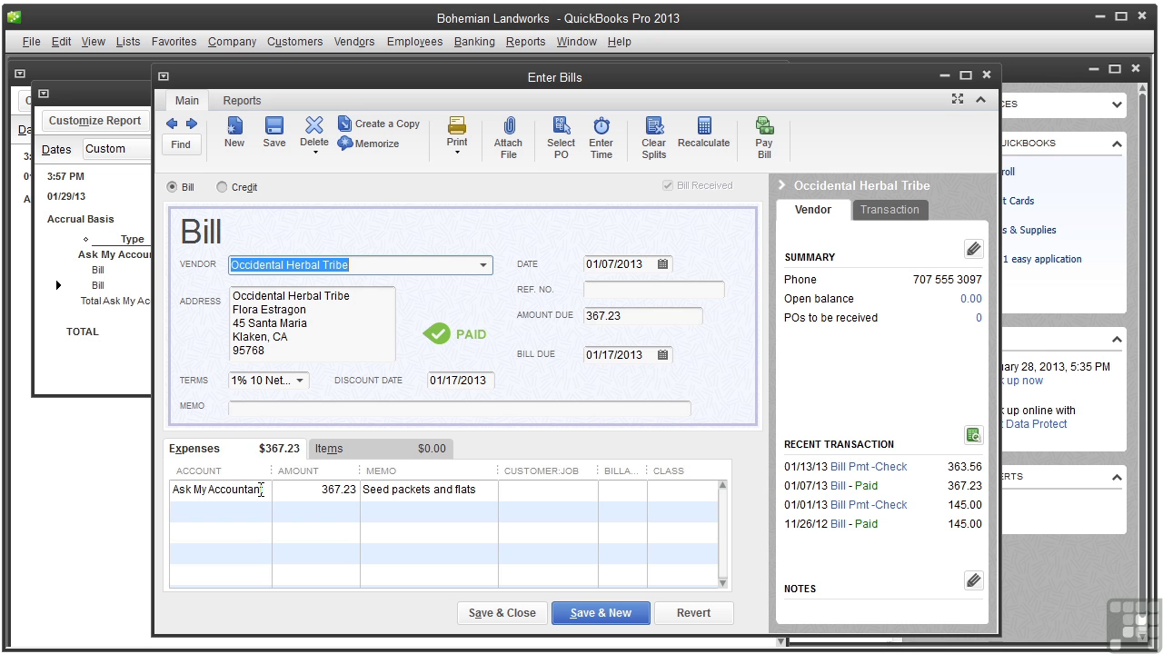
{"action": "left_click", "coordinate": [262, 491]}
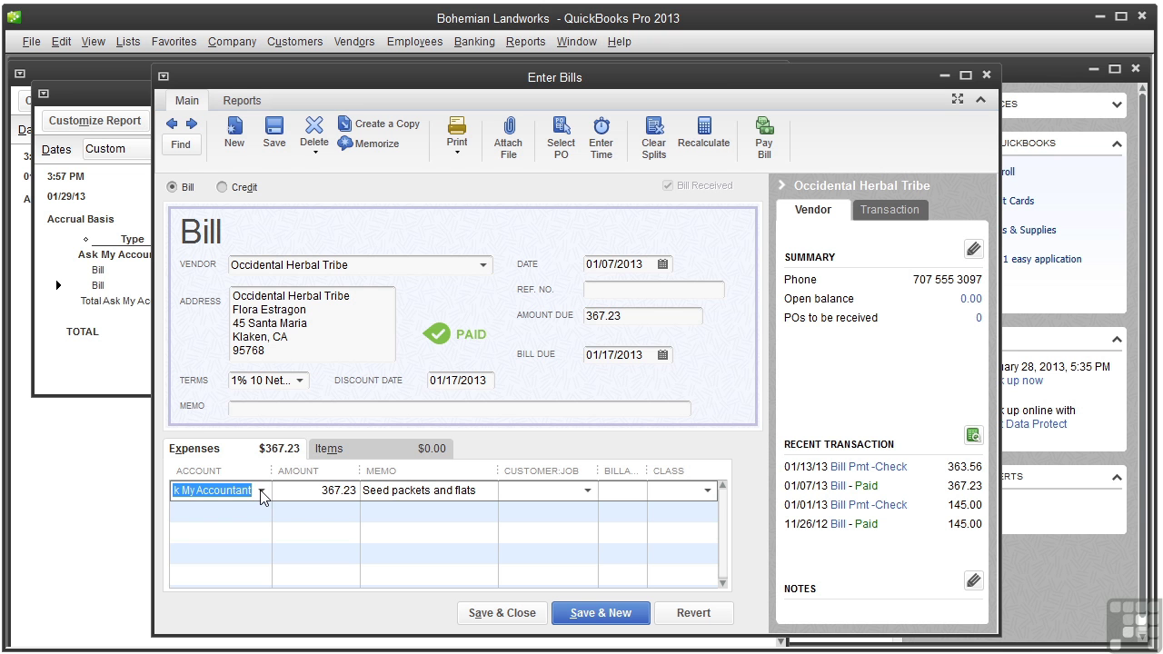
{"action": "left_click", "coordinate": [261, 490]}
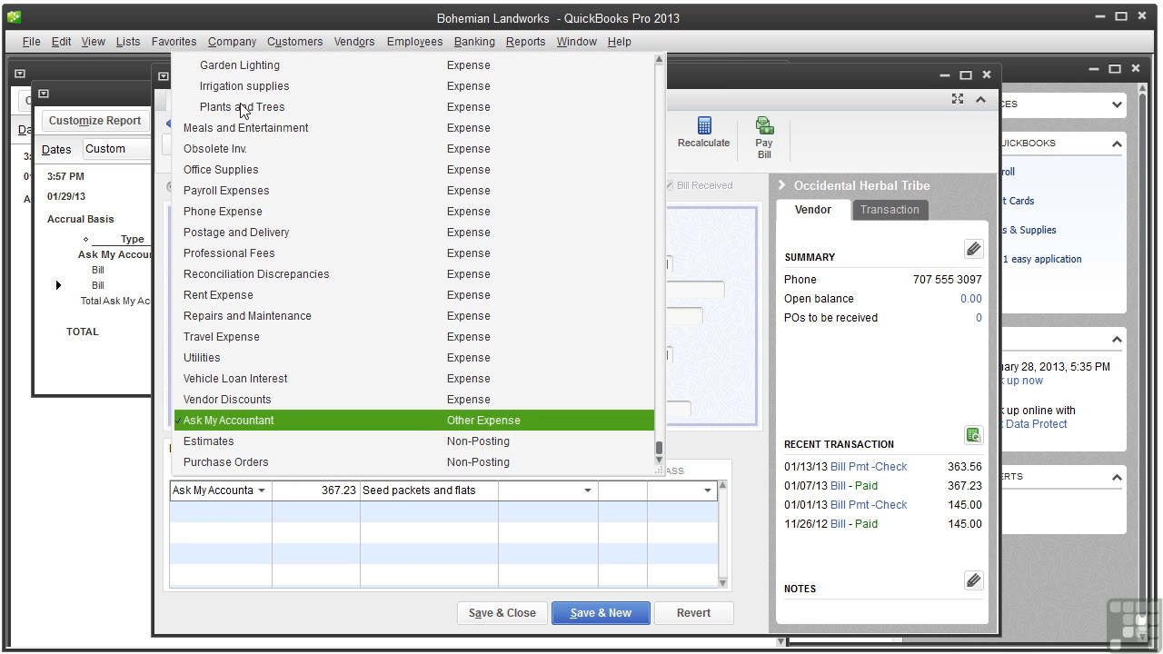
{"action": "left_click", "coordinate": [243, 58]}
{"action": "left_click", "coordinate": [523, 617]}
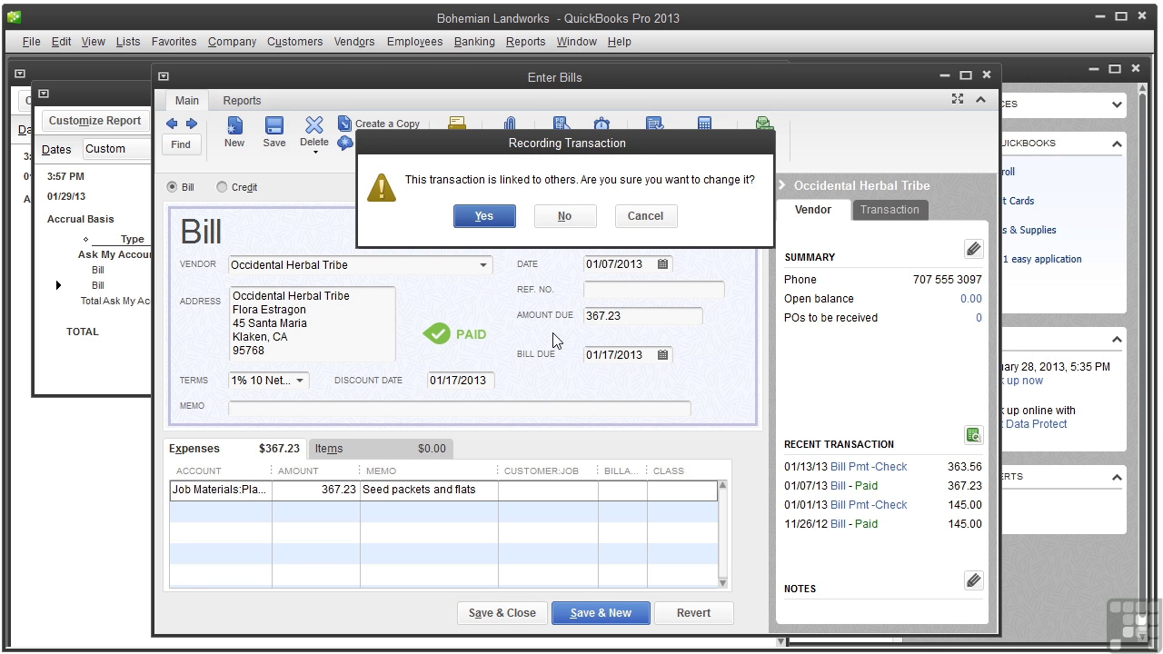
{"action": "left_click", "coordinate": [483, 215]}
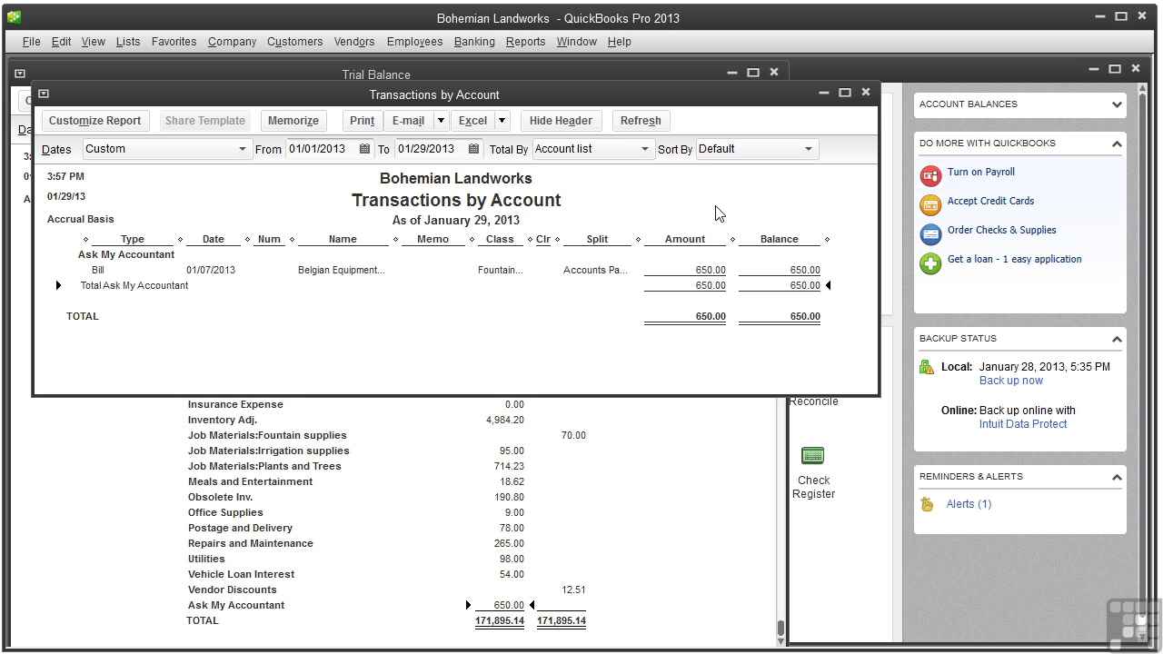
Step: Close the Transactions by Account and Trial Balance reports
{"action": "left_click", "coordinate": [866, 94]}
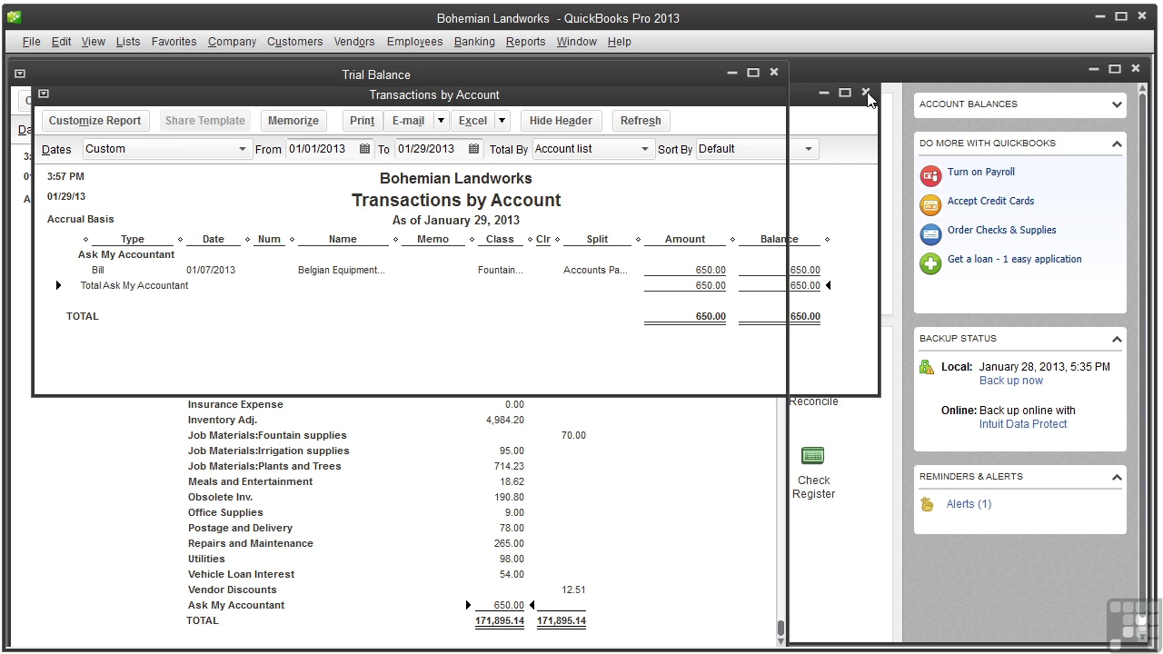
{"action": "left_click", "coordinate": [773, 72]}
{"action": "left_click", "coordinate": [615, 331]}
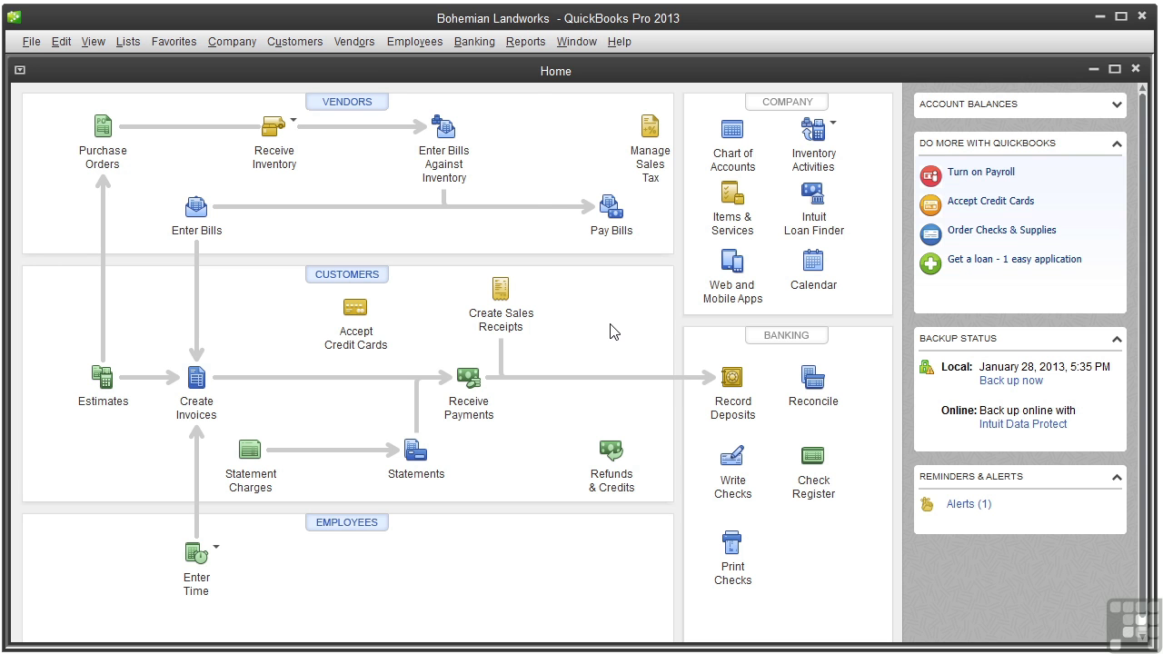
Step: Date a new inventory quantity adjustment 12/31/2012, and close the form without saving it
{"action": "left_click", "coordinate": [371, 44]}
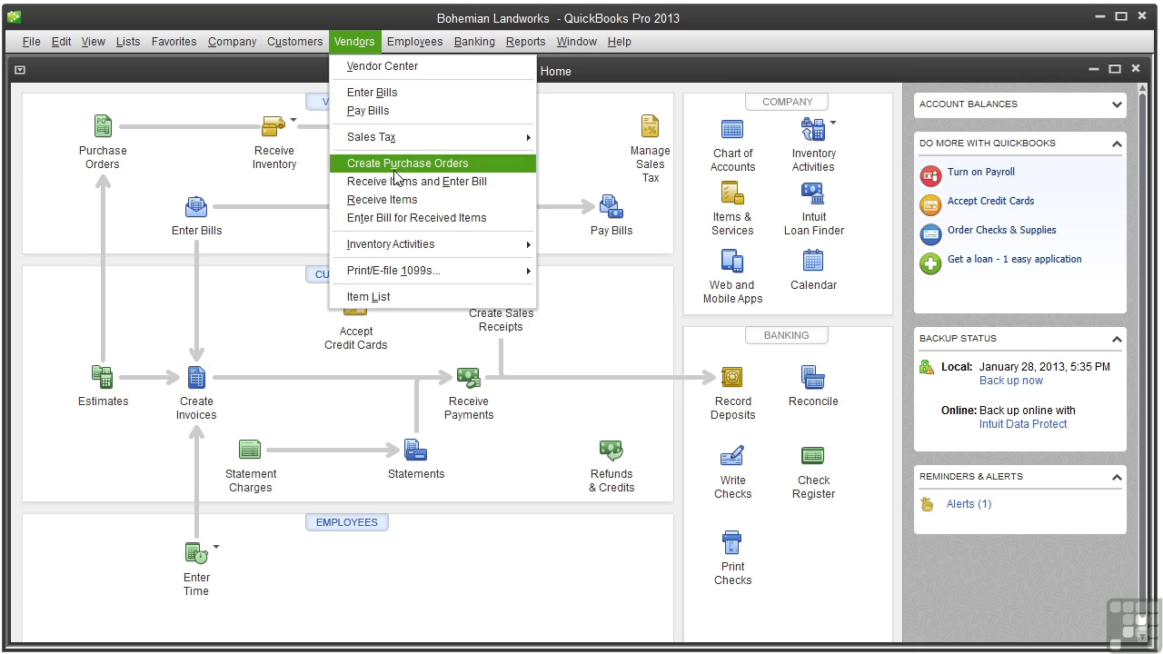
{"action": "mouse_move", "coordinate": [433, 244]}
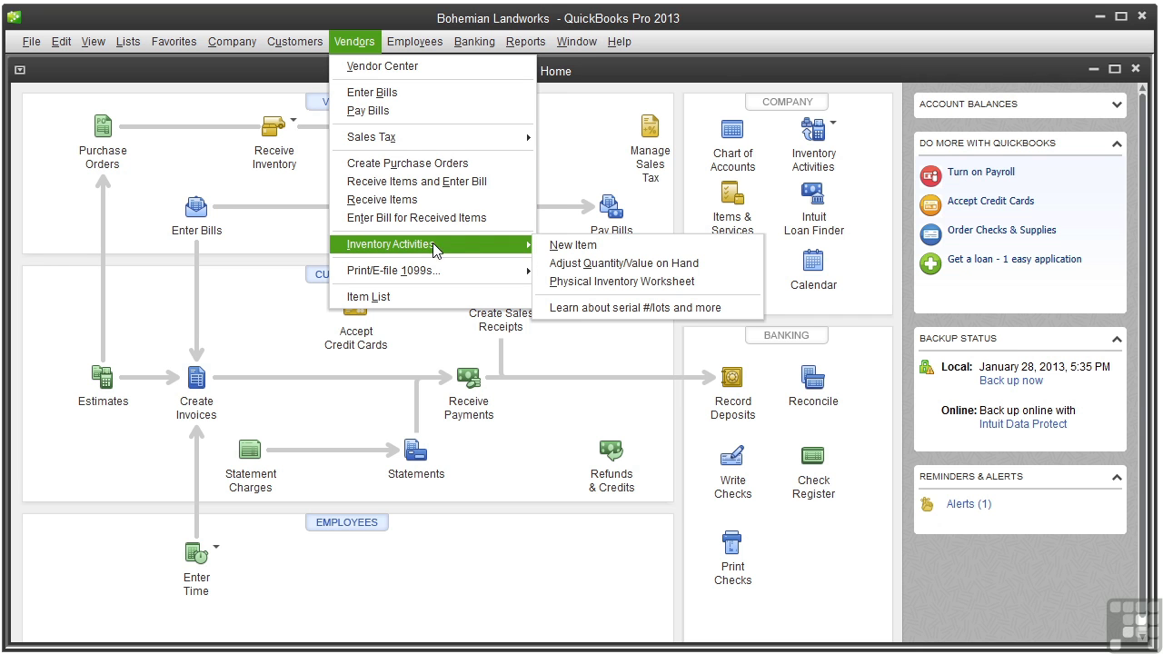
{"action": "left_click", "coordinate": [583, 263]}
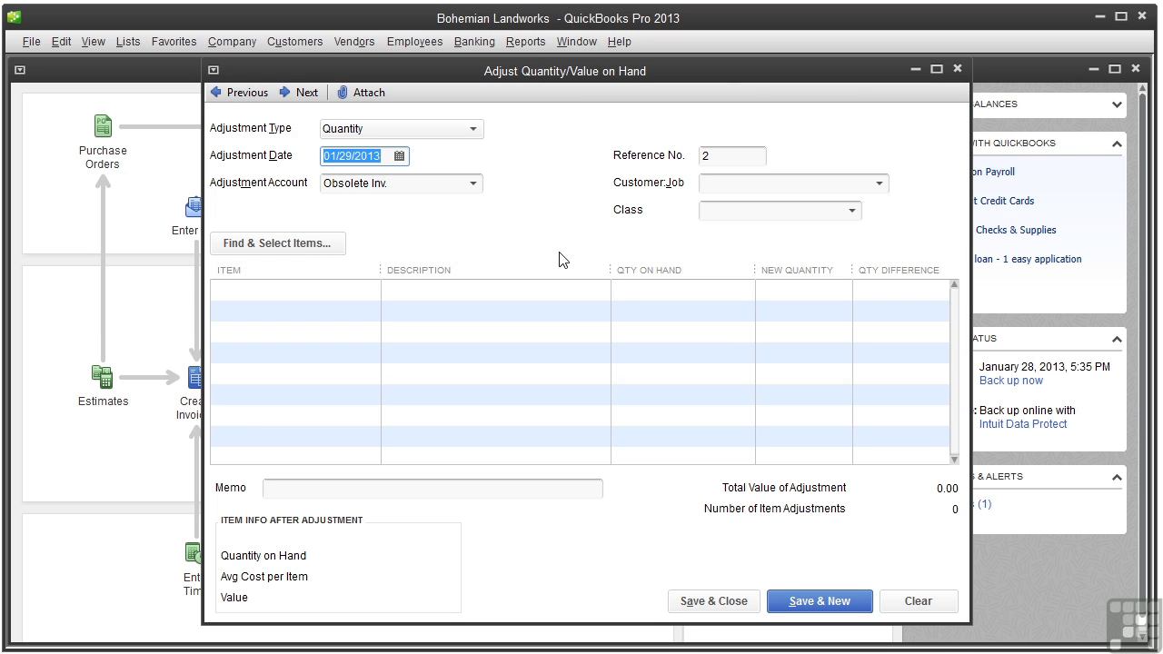
{"action": "left_click", "coordinate": [399, 157]}
{"action": "left_click", "coordinate": [341, 186]}
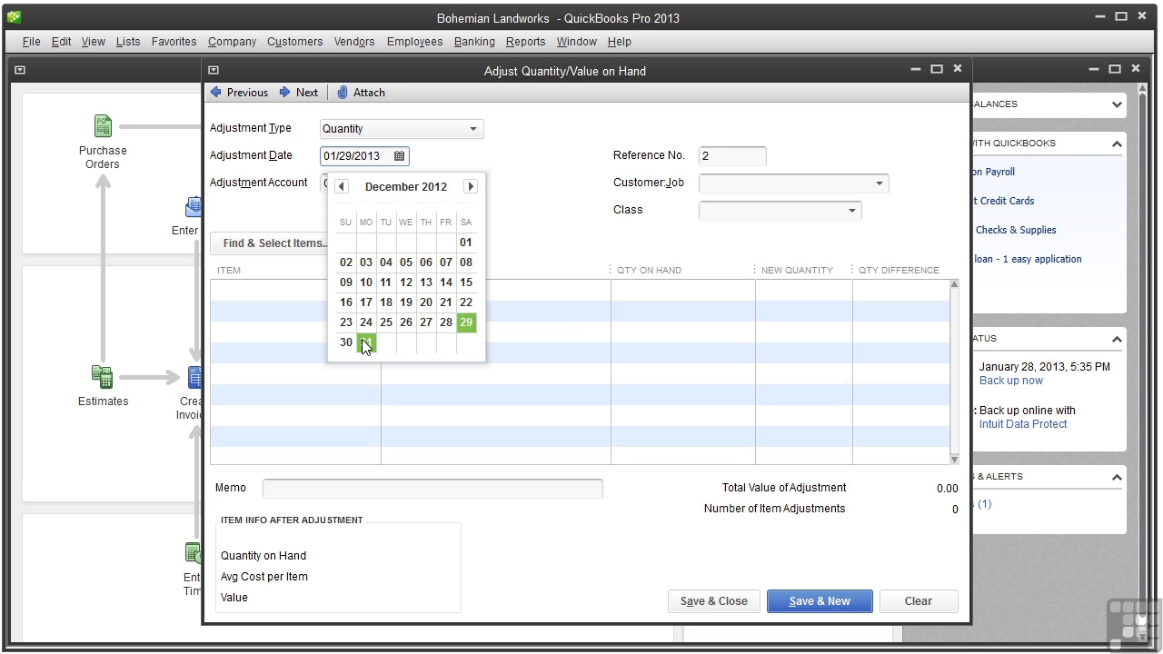
{"action": "left_click", "coordinate": [364, 343]}
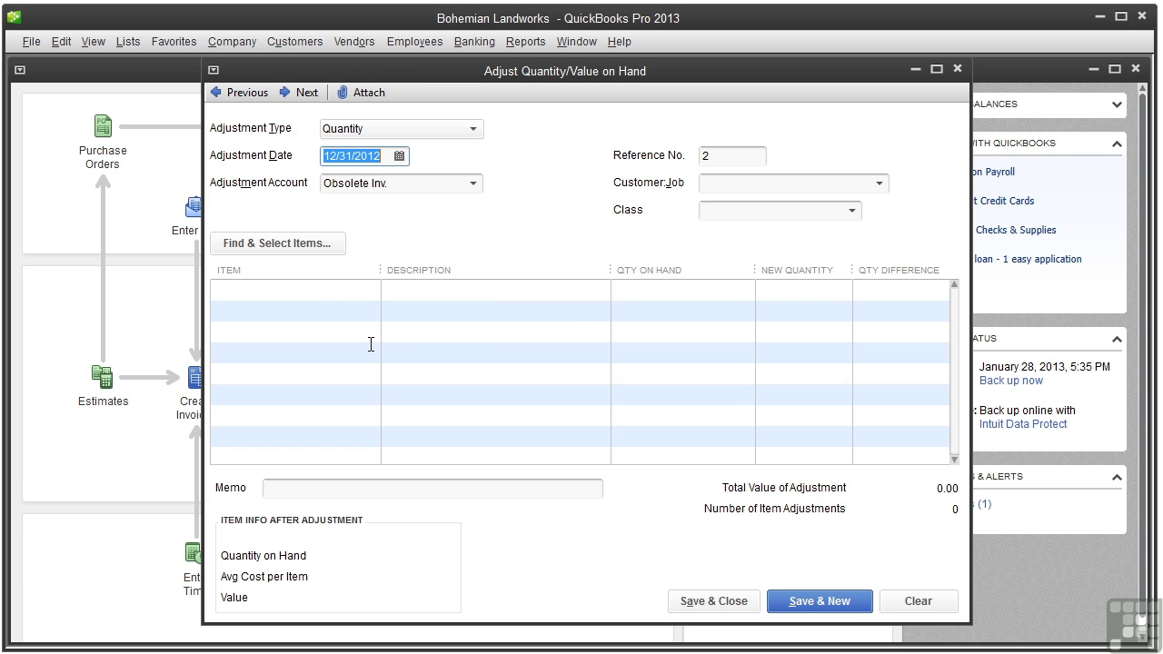
{"action": "left_click", "coordinate": [957, 69]}
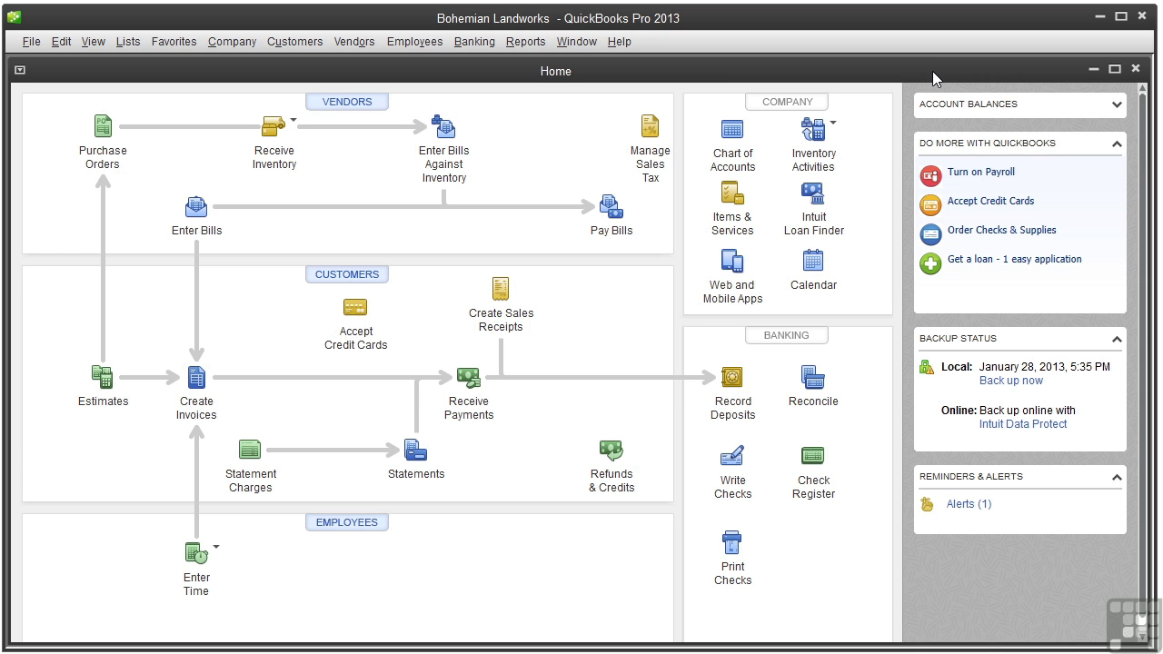
Step: Check the Petty Cash register from the Chart of Accounts, and close both windows
{"action": "left_click", "coordinate": [723, 163]}
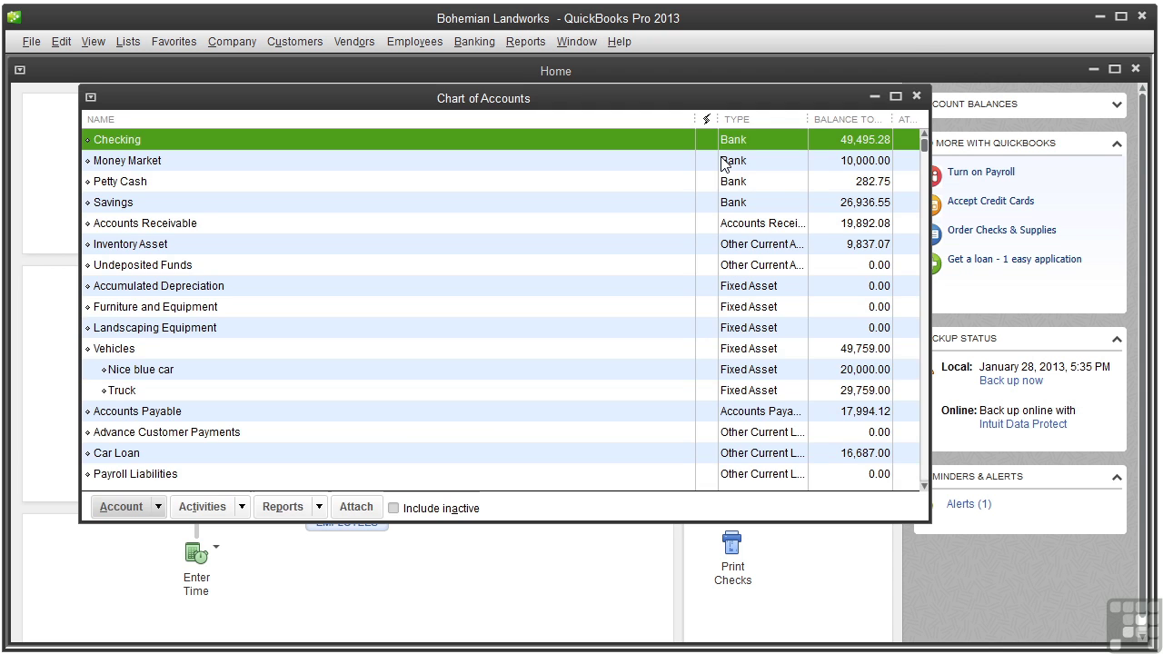
{"action": "double_click", "coordinate": [184, 181]}
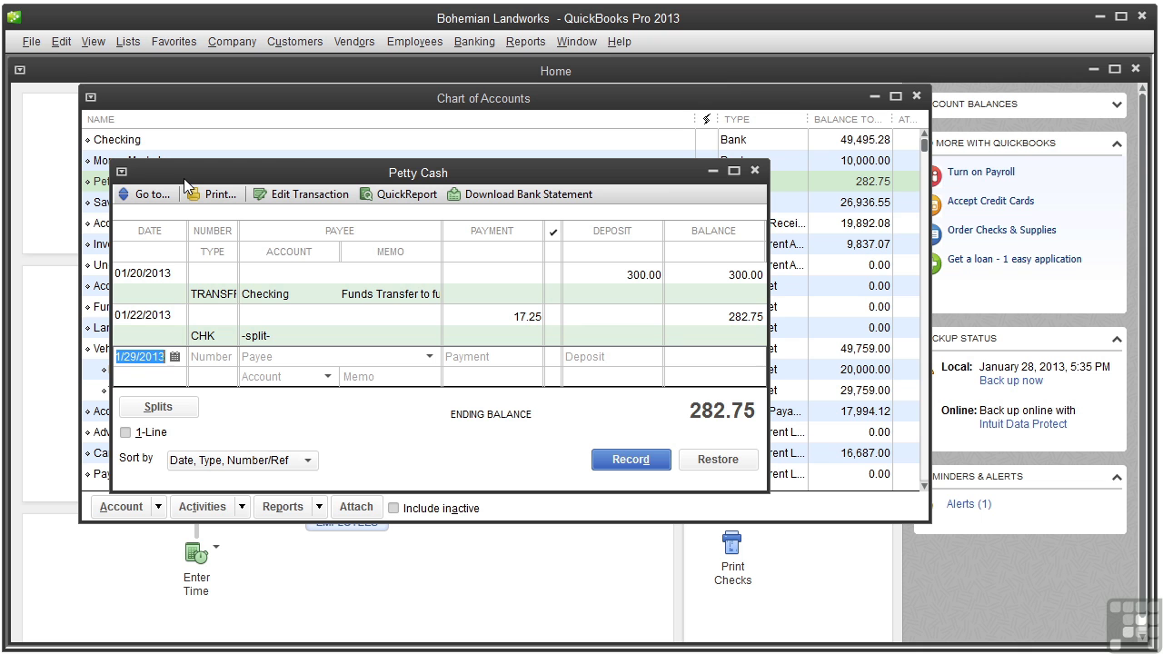
{"action": "left_click", "coordinate": [754, 170]}
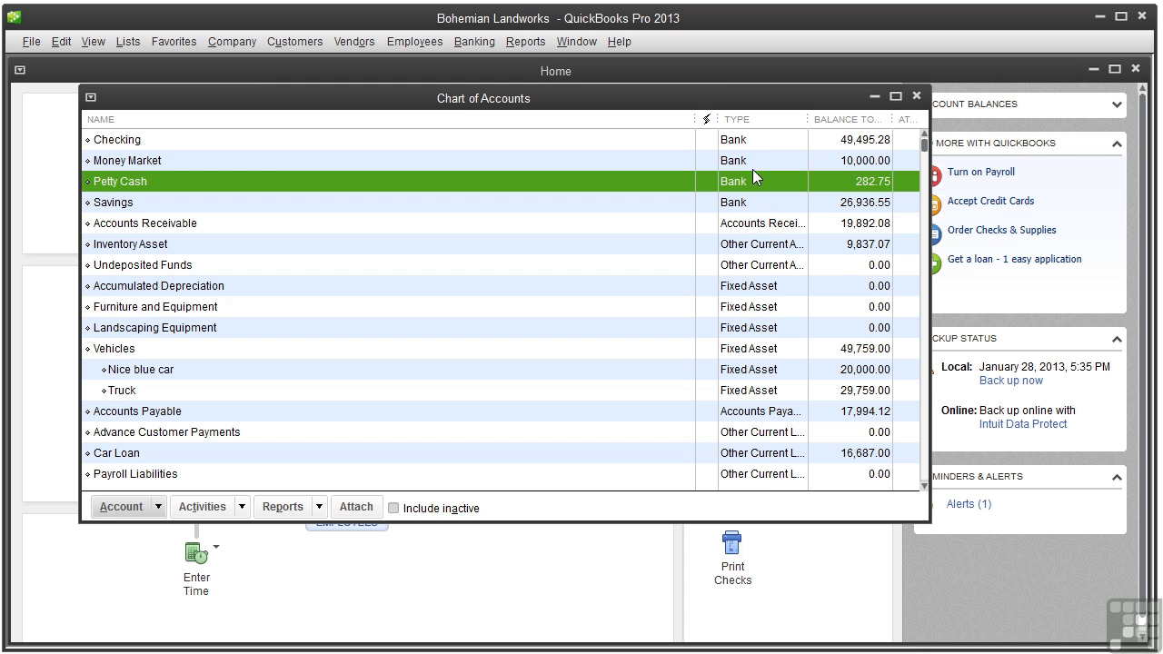
{"action": "left_click", "coordinate": [916, 98]}
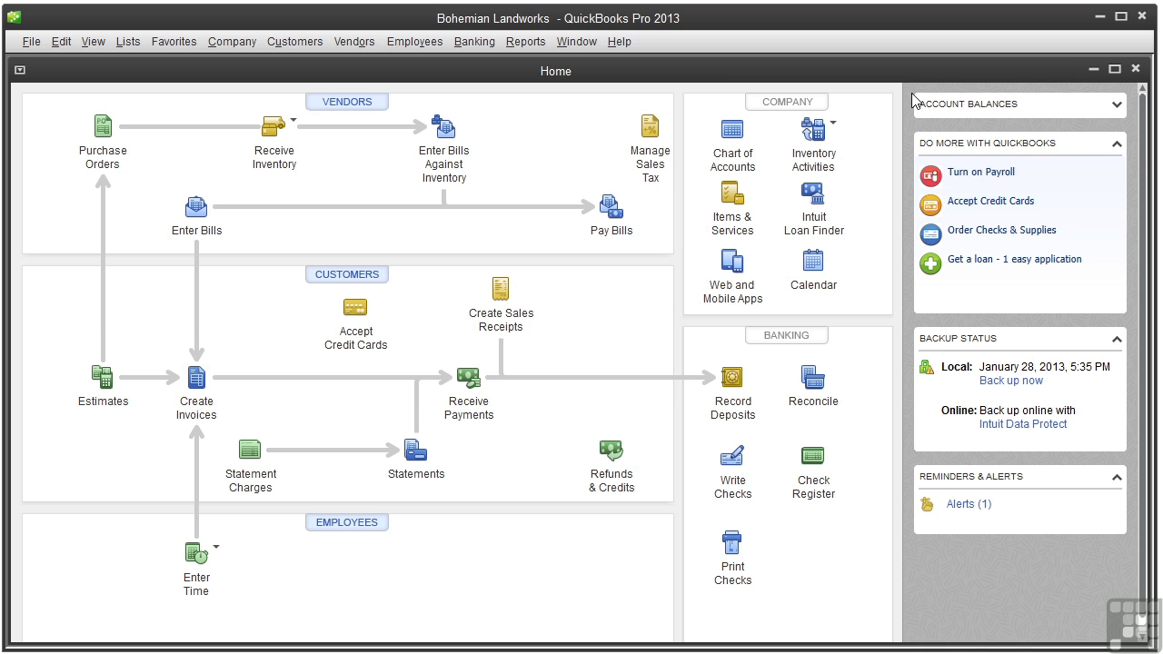
Step: Review the Profit & Loss Standard report for Last Fiscal Year down to Net Income, and close it without memorizing it
{"action": "left_click", "coordinate": [535, 44]}
{"action": "mouse_move", "coordinate": [601, 314]}
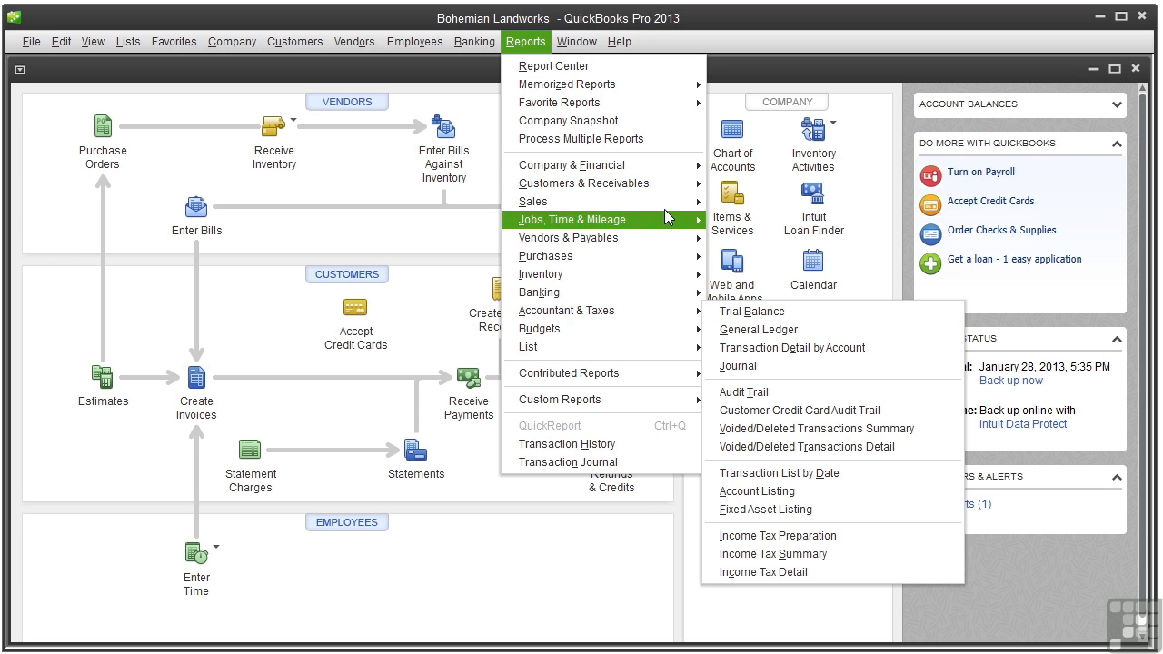
{"action": "mouse_move", "coordinate": [669, 169]}
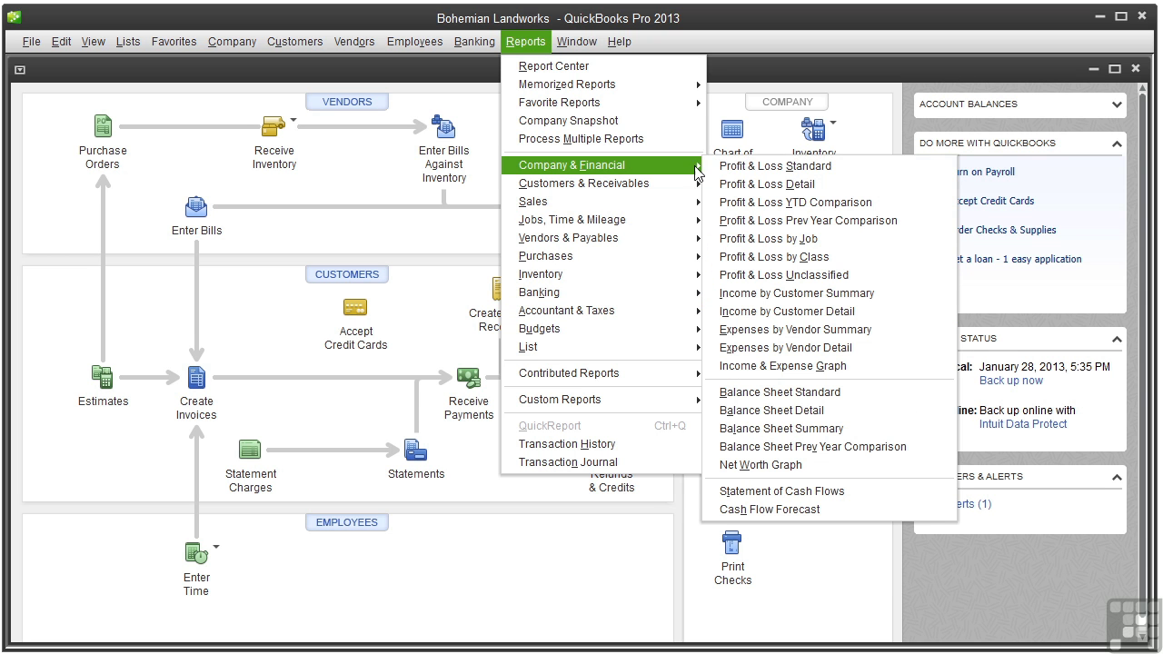
{"action": "left_click", "coordinate": [761, 166]}
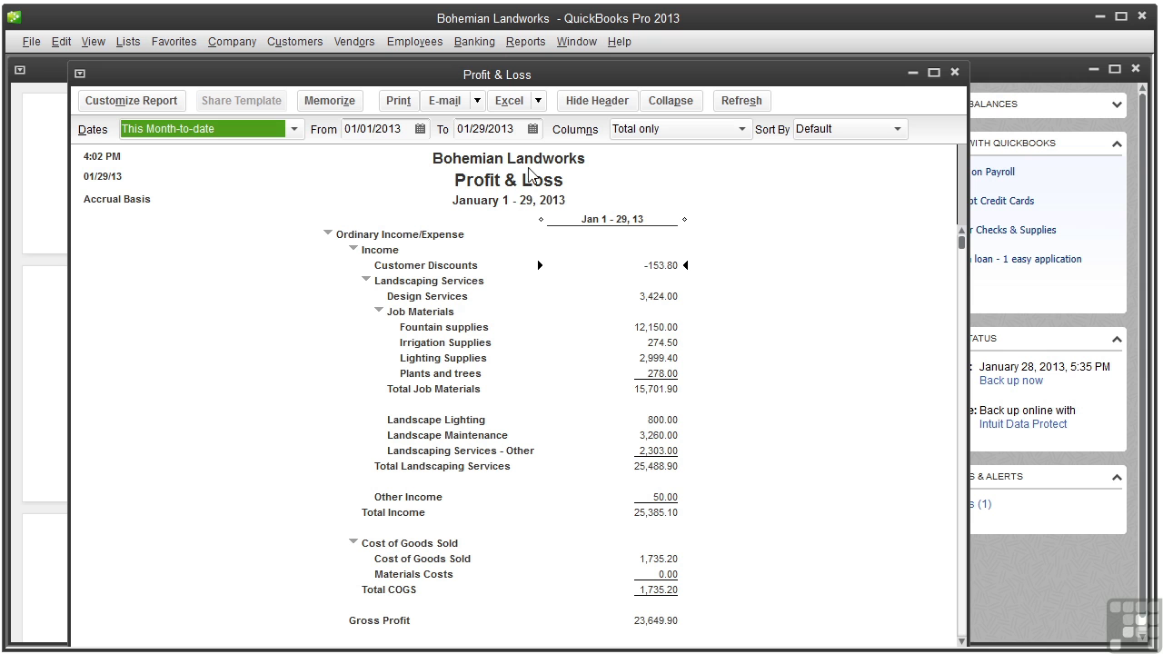
{"action": "left_click", "coordinate": [296, 130]}
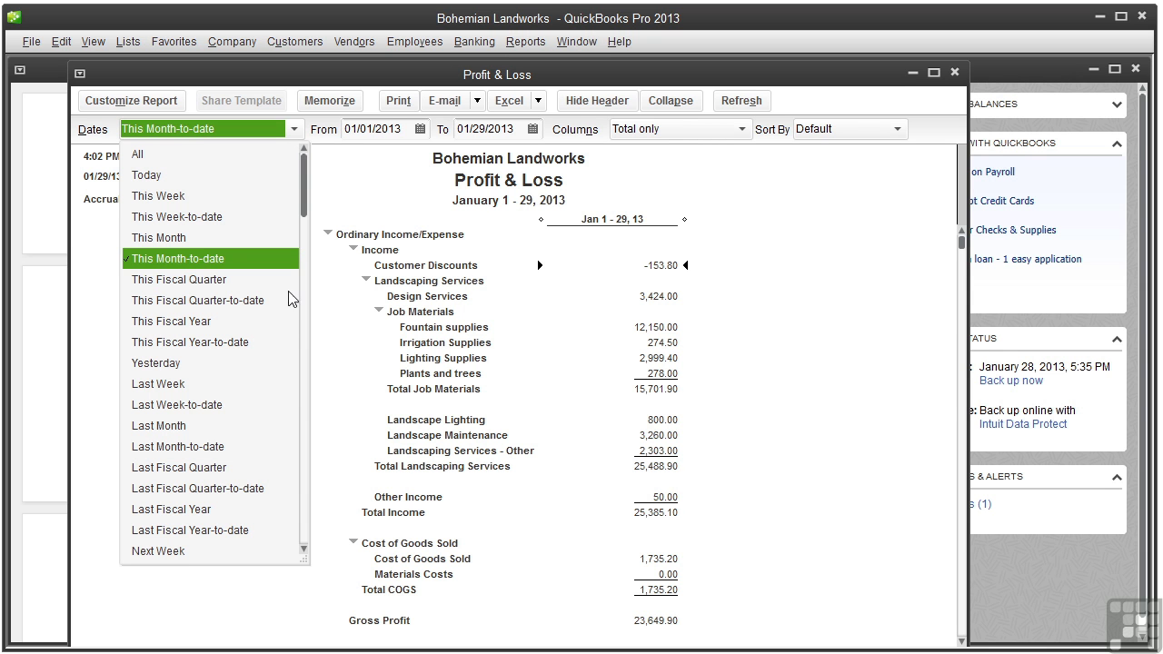
{"action": "left_click", "coordinate": [208, 510]}
{"action": "left_click_drag", "start_coordinate": [965, 251], "coordinate": [961, 616]}
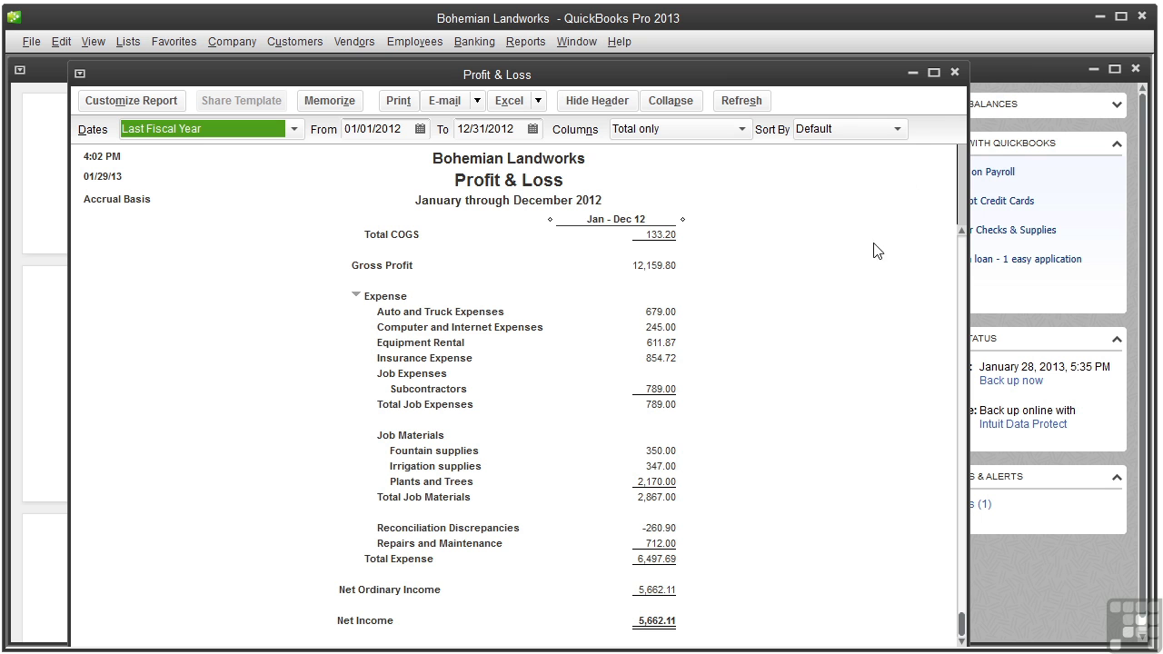
{"action": "left_click", "coordinate": [954, 72]}
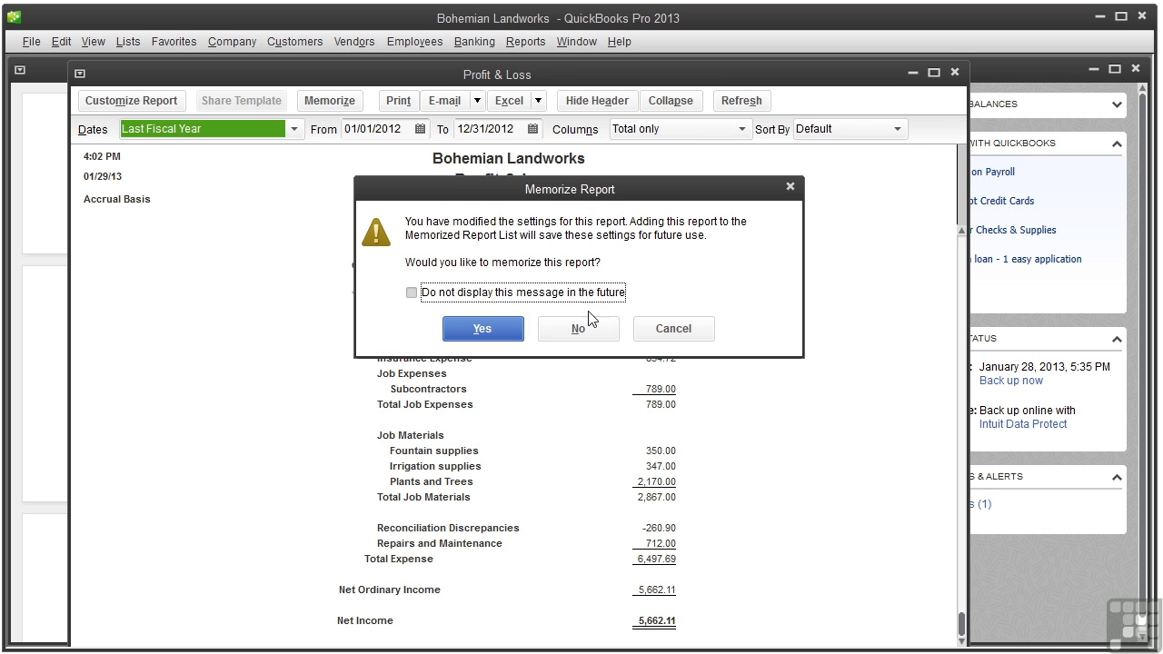
{"action": "left_click", "coordinate": [578, 329]}
Step: Open the Balance Sheet Standard report and review it down to the Liabilities & Equity section
{"action": "left_click", "coordinate": [527, 42]}
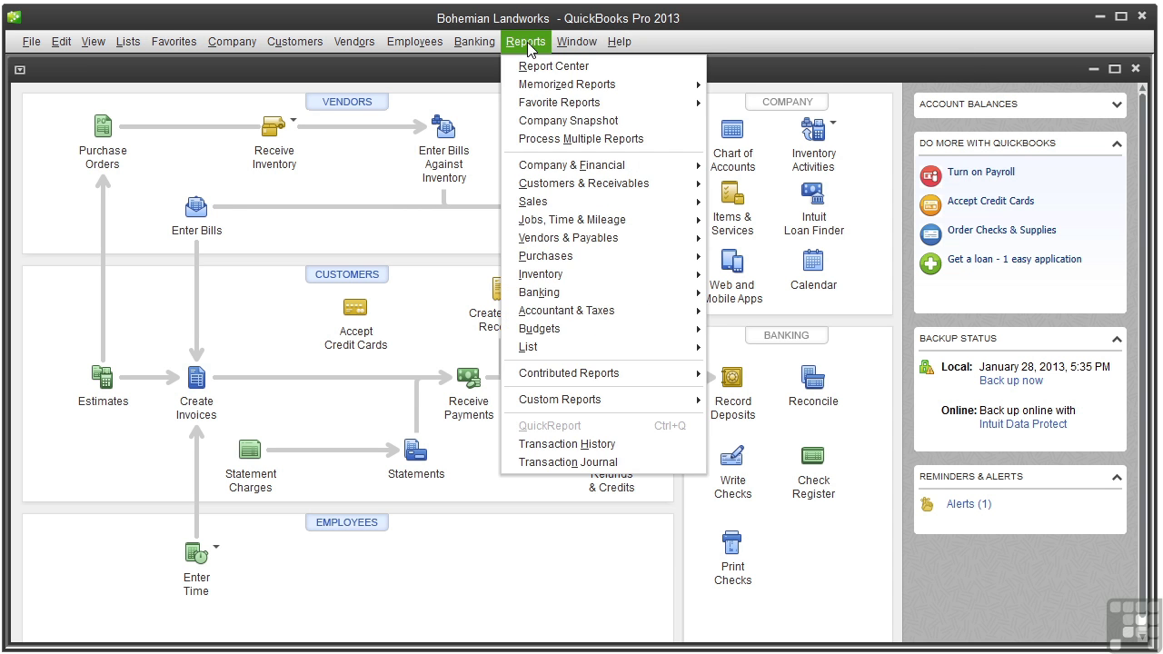
{"action": "mouse_move", "coordinate": [534, 172]}
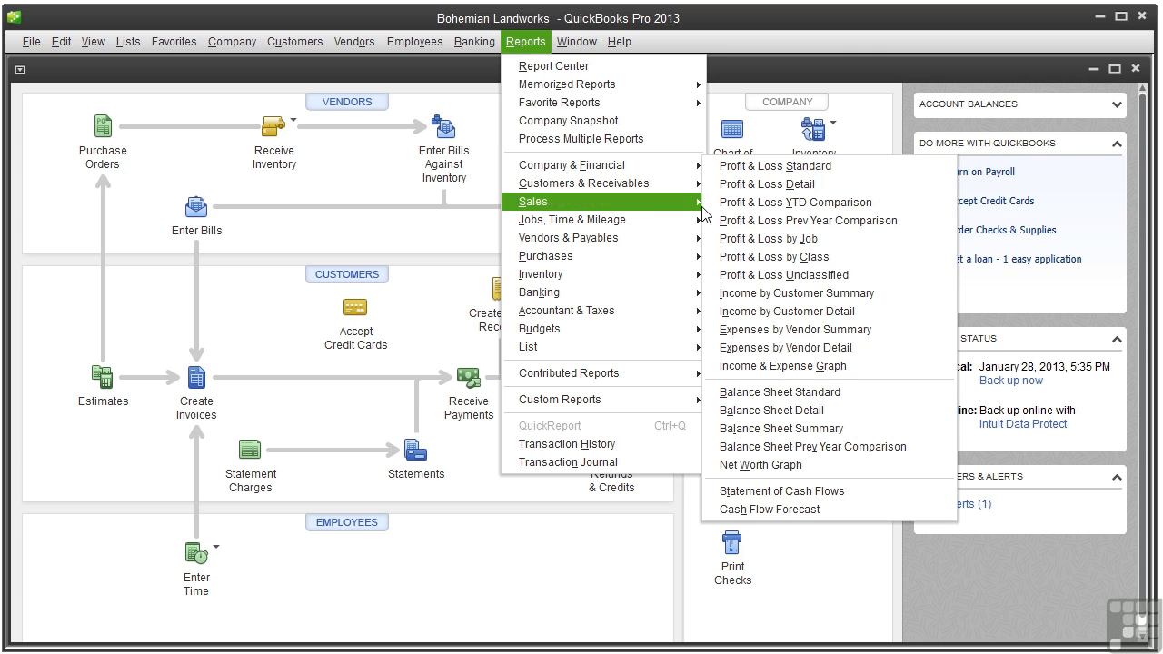
{"action": "left_click", "coordinate": [783, 392]}
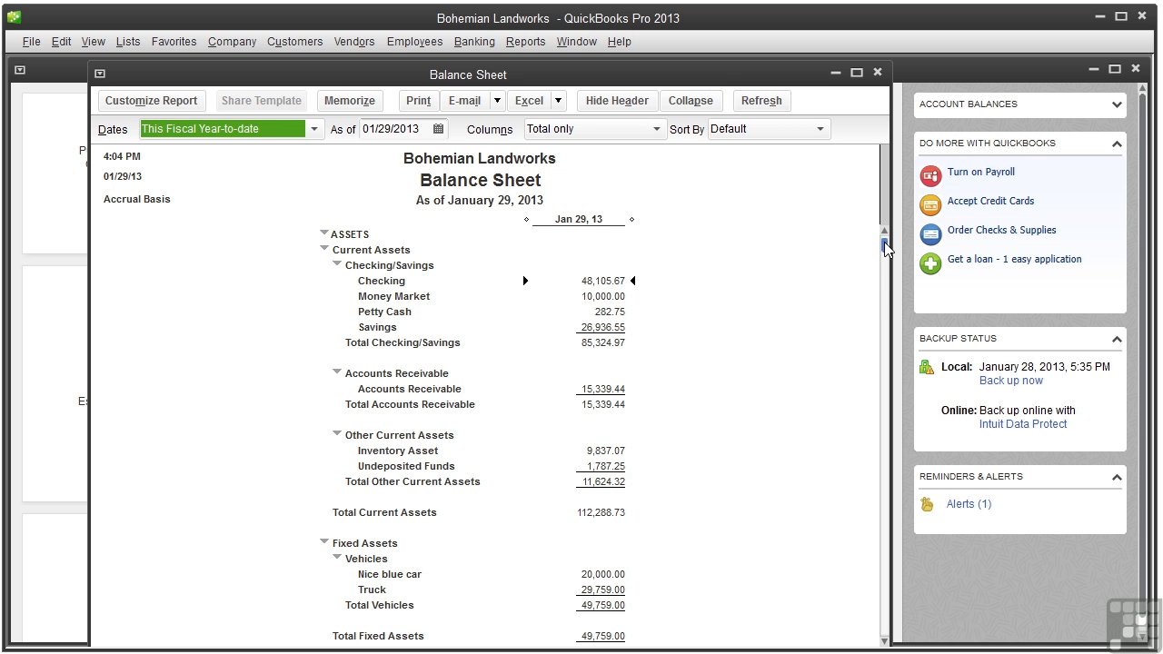
{"action": "left_click_drag", "start_coordinate": [884, 242], "coordinate": [884, 293]}
{"action": "scroll", "coordinate": [812, 585], "scroll_direction": "down", "scroll_amount": 8}
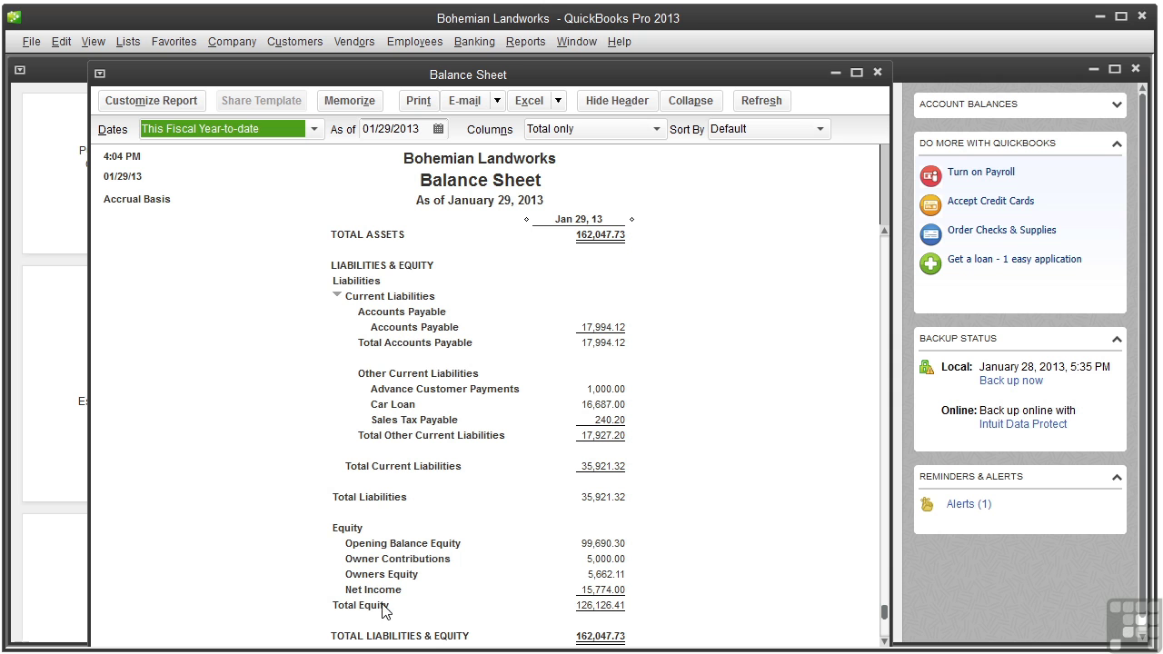